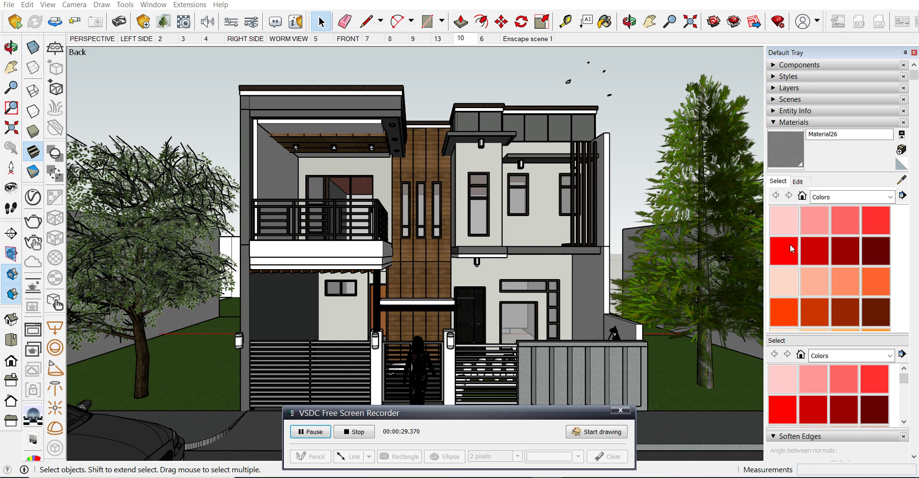
# Look through the swatches of the Colors material library
pyautogui.scroll(-6, 852, 282)
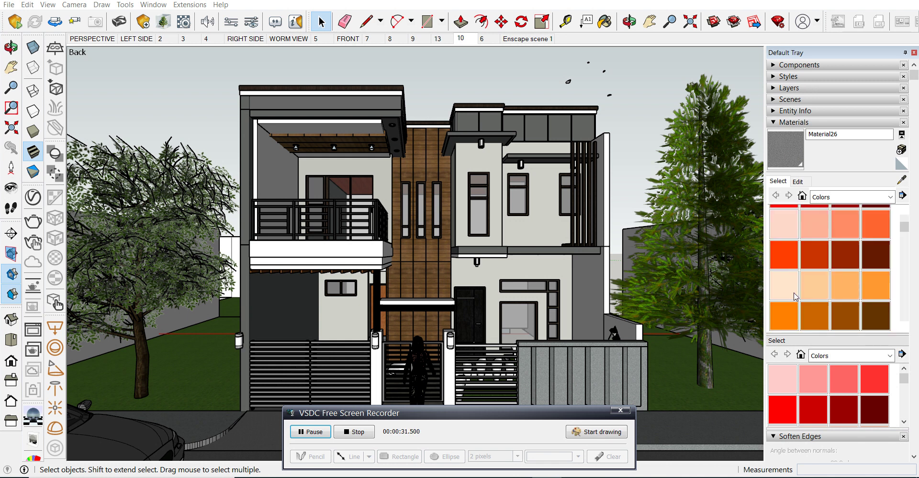
pyautogui.scroll(-5, 805, 296)
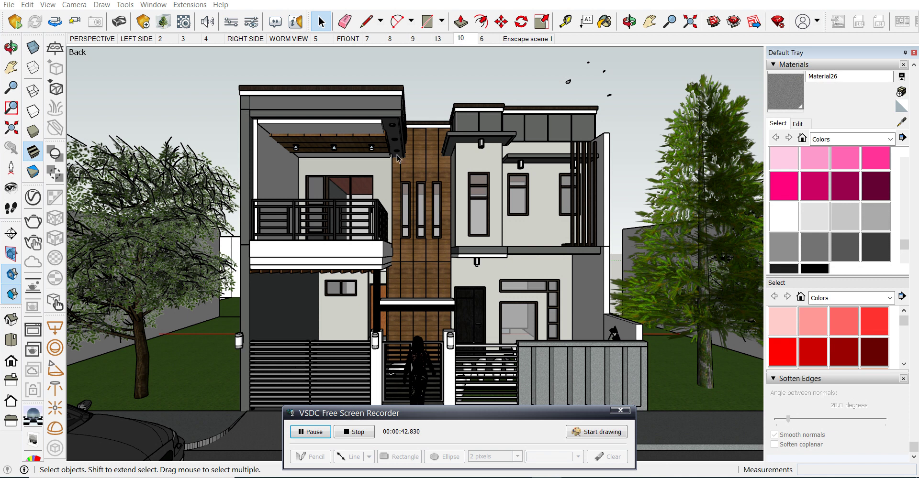
# Select the road section in front of the plain white block next to the house
pyautogui.scroll(-5, 389, 126)
pyautogui.scroll(-1, 387, 243)
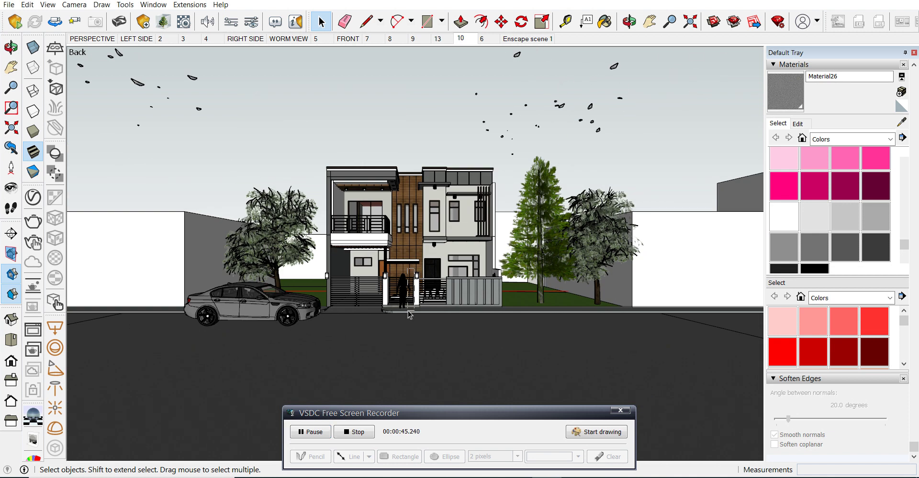
pyautogui.click(387, 244)
pyautogui.click(469, 160)
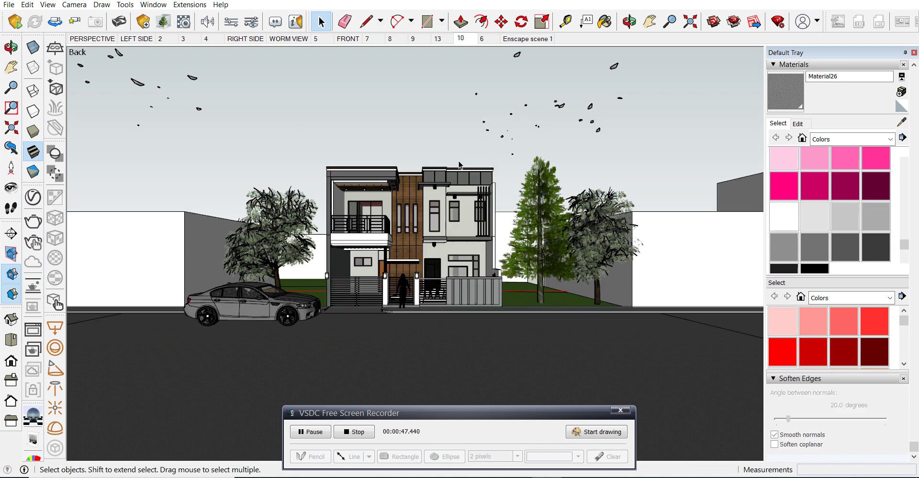
pyautogui.moveTo(457, 198)
pyautogui.mouseDown(button='middle')
pyautogui.moveTo(405, 331)
pyautogui.moveTo(304, 220)
pyautogui.mouseUp(button='middle')
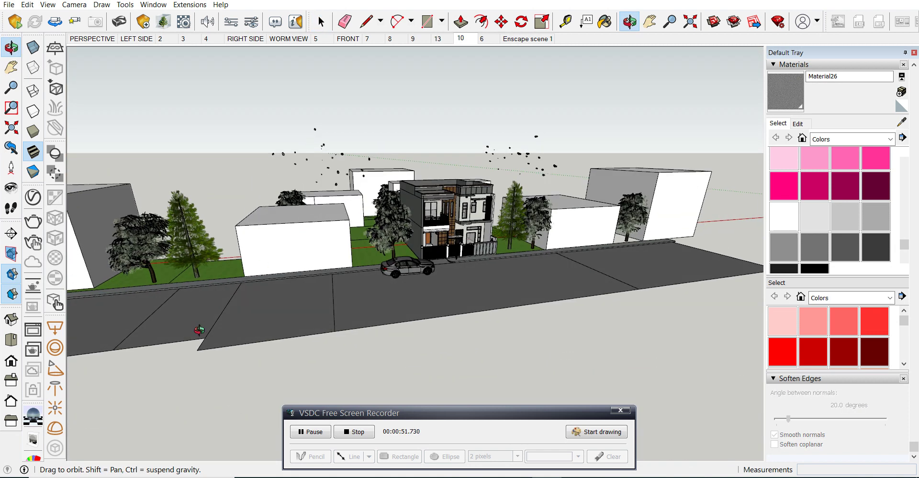
pyautogui.scroll(2, 185, 329)
pyautogui.scroll(3, 293, 317)
pyautogui.scroll(4, 307, 316)
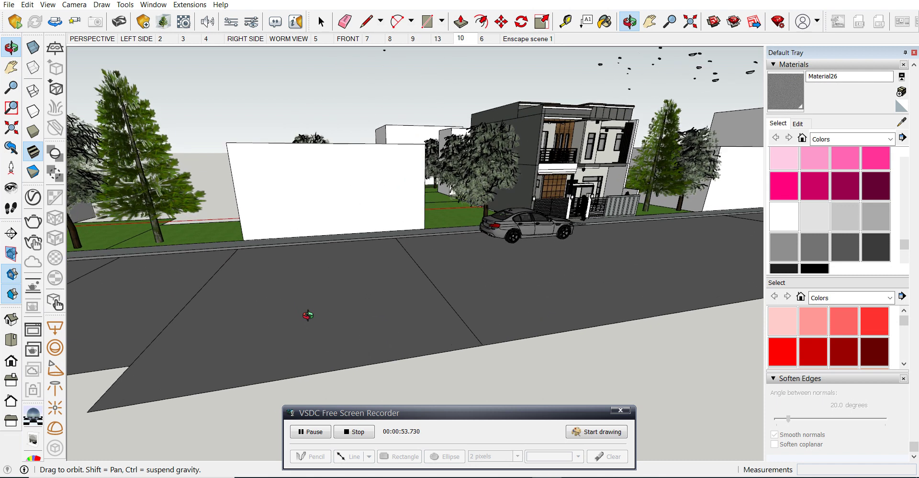
pyautogui.press('space')
pyautogui.click(311, 319)
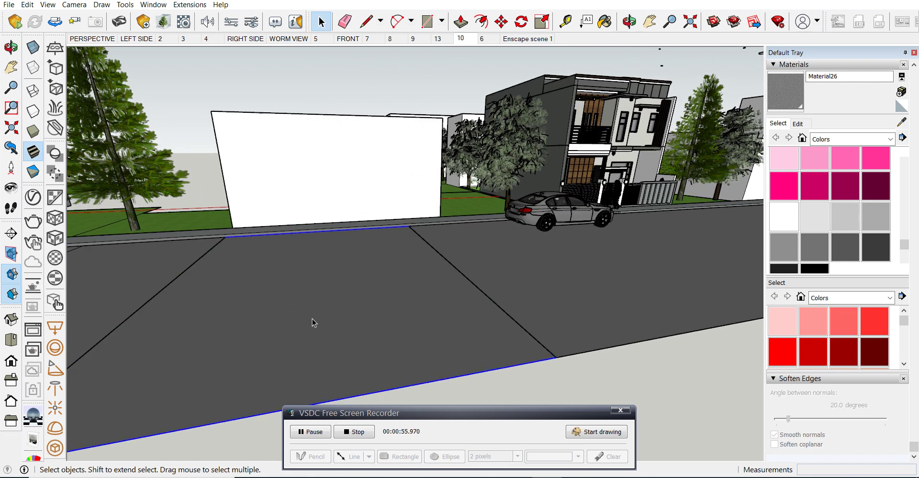
# Draw a rectangle about 4.83 m by 4.64 m on the ground, starting from the road's outer edge beside the selected section
pyautogui.scroll(-5, 549, 272)
pyautogui.scroll(-2, 550, 273)
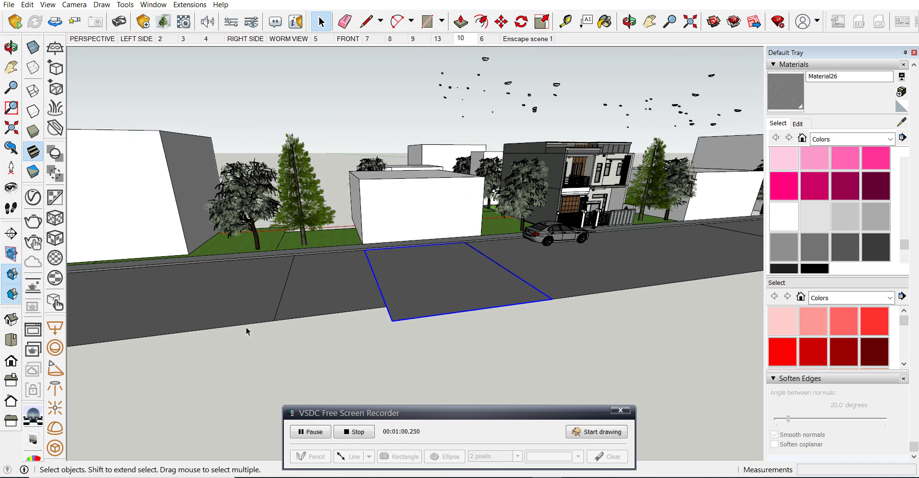
pyautogui.scroll(1, 246, 329)
pyautogui.press('r')
pyautogui.click(276, 320)
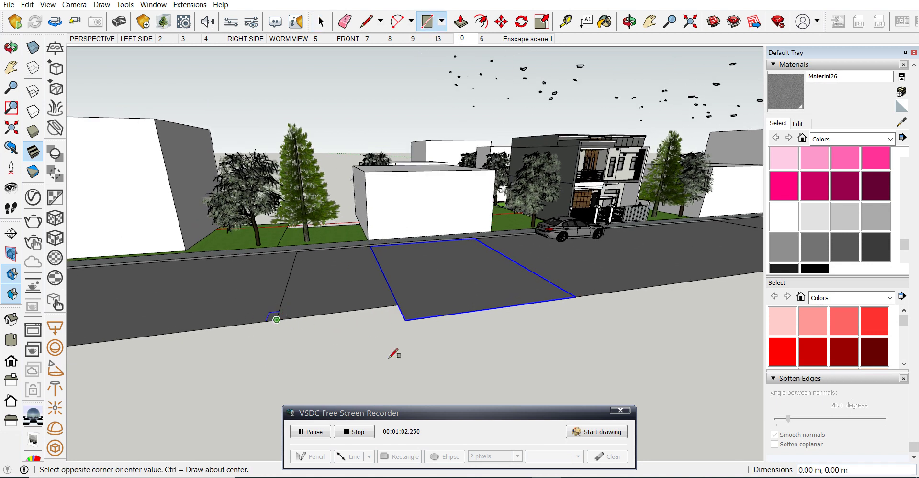
pyautogui.click(426, 381)
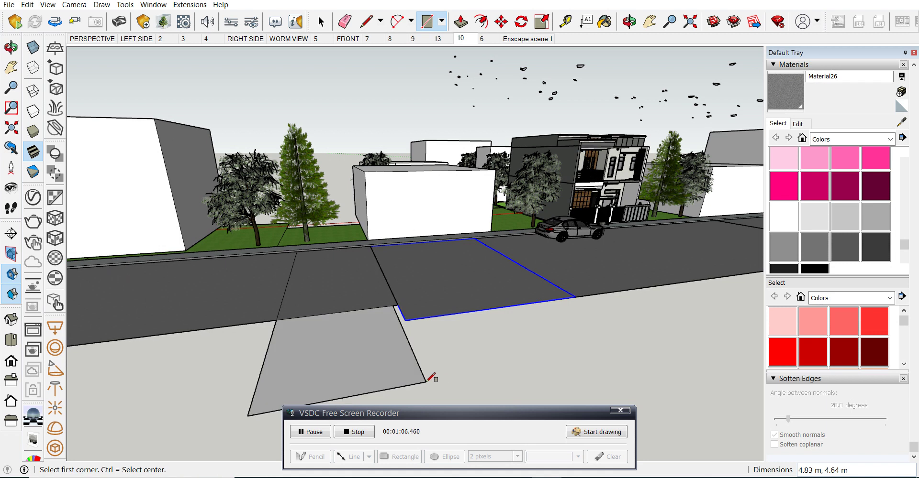
pyautogui.press('space')
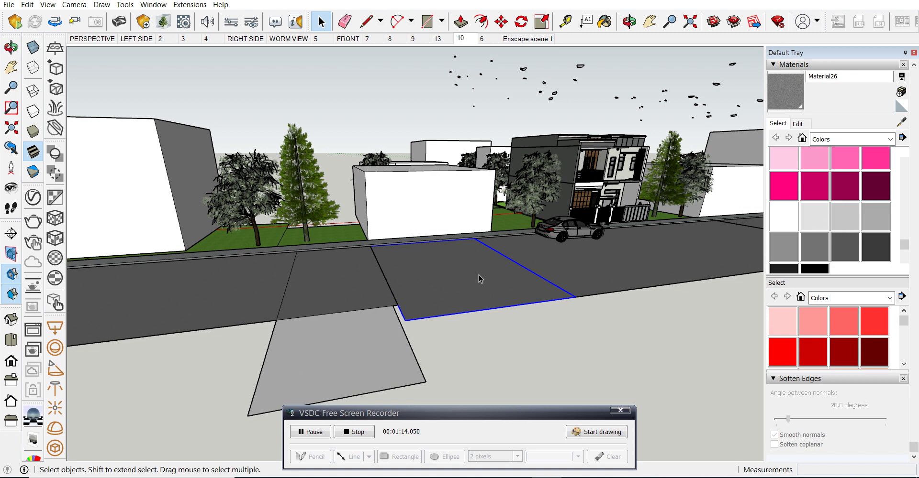
# Look through the Colors swatches and the In Model collection of materials
pyautogui.scroll(10, 882, 228)
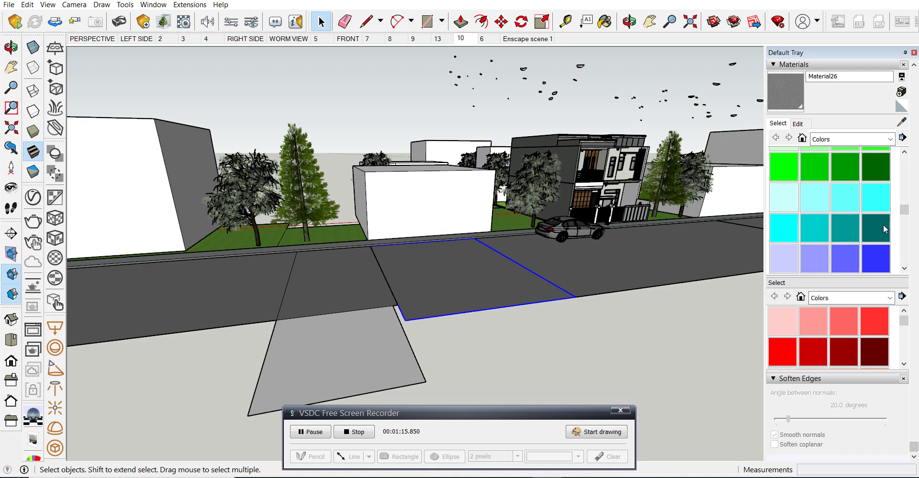
pyautogui.scroll(3, 886, 230)
pyautogui.scroll(-4, 879, 263)
pyautogui.scroll(-4, 833, 393)
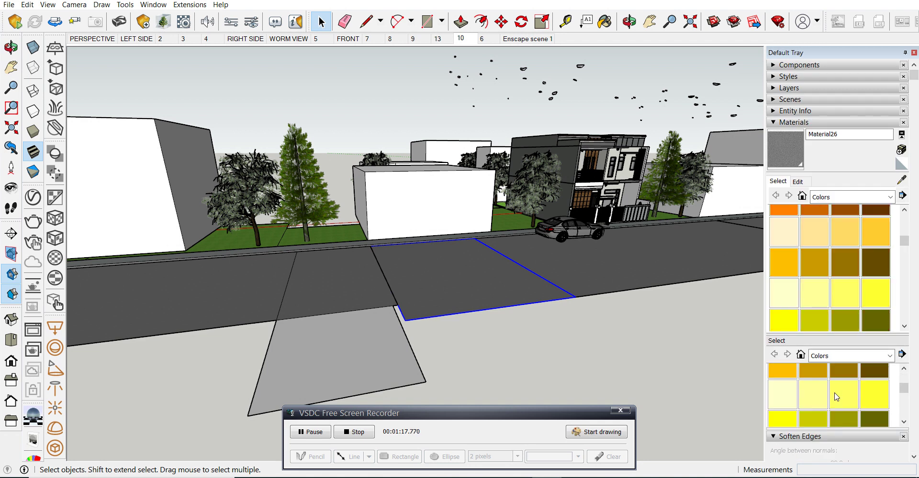
pyautogui.scroll(3, 873, 248)
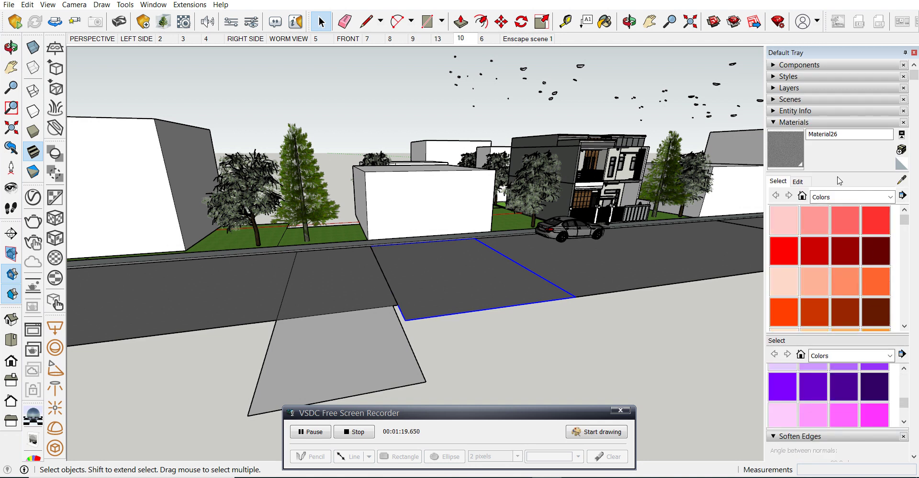
pyautogui.click(803, 195)
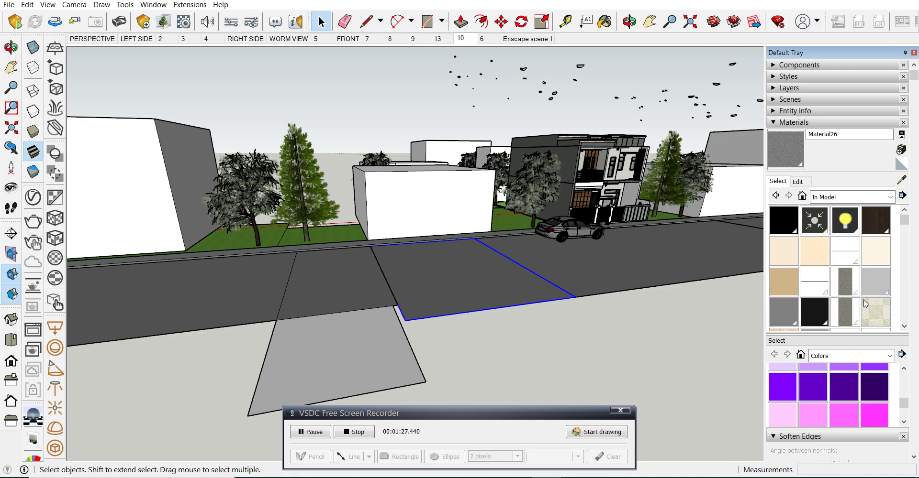
pyautogui.scroll(-5, 868, 270)
pyautogui.scroll(-8, 870, 272)
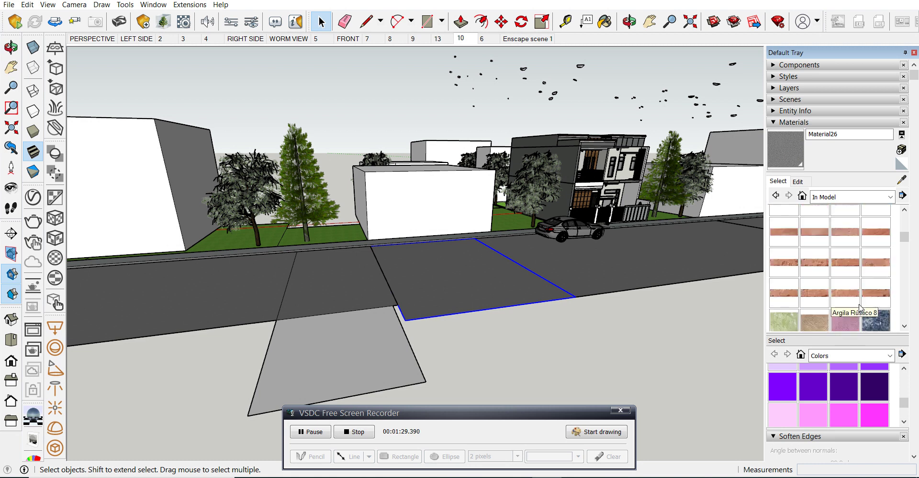
pyautogui.scroll(-8, 859, 314)
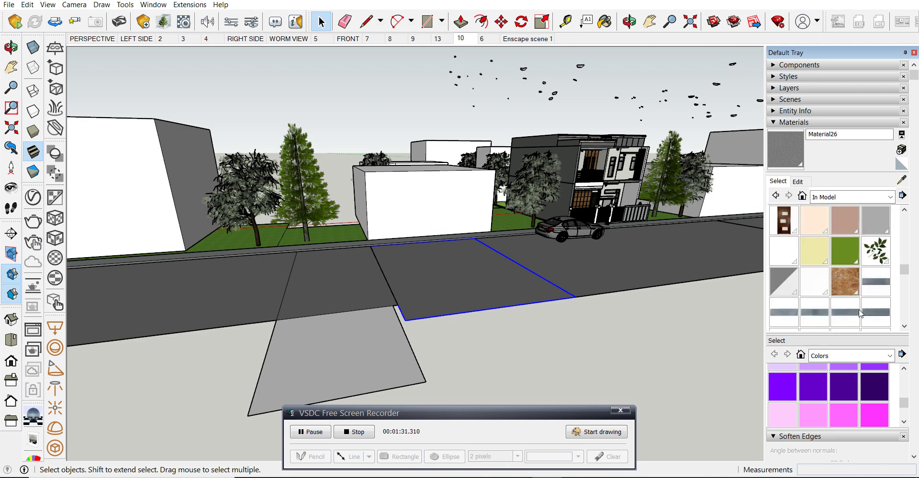
pyautogui.scroll(10, 859, 313)
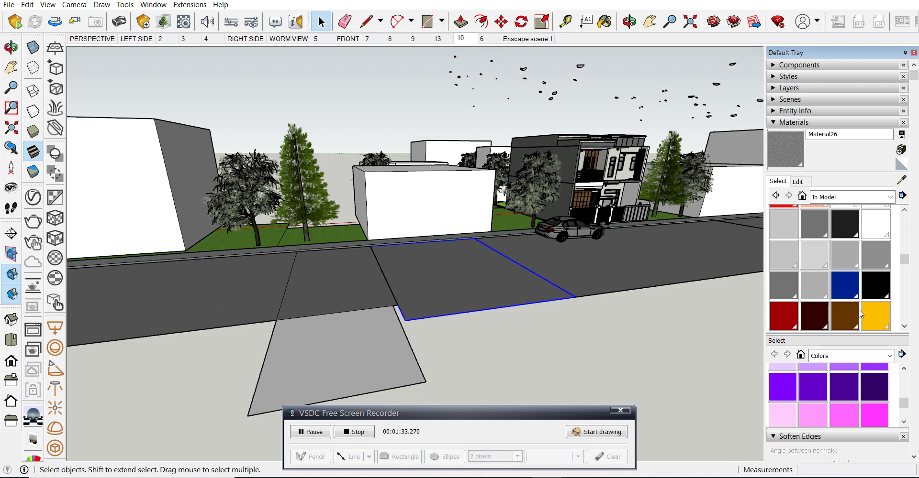
pyautogui.scroll(5, 860, 313)
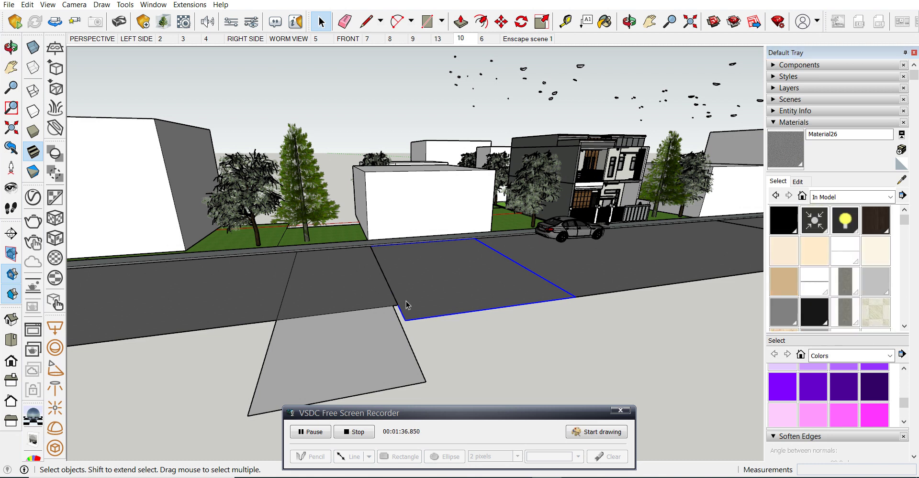
# Paint the new rectangle with the material sampled from the road, and reset it to the Default material
pyautogui.click(903, 180)
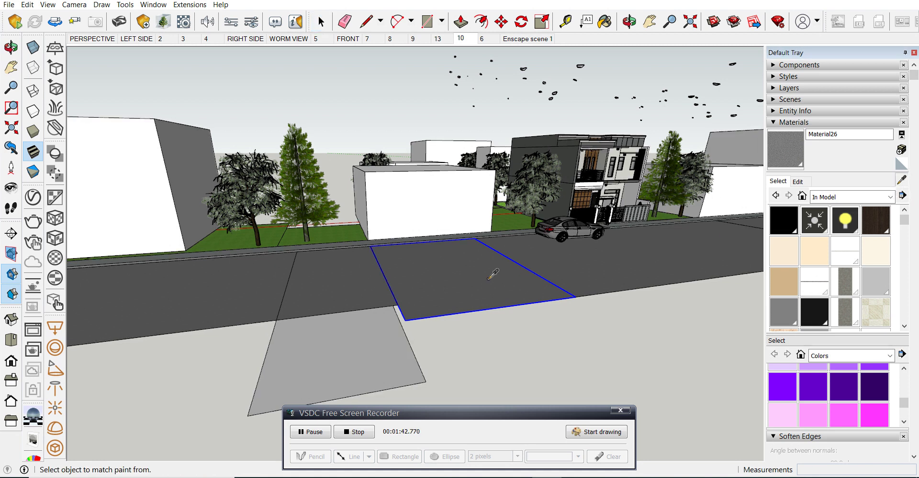
pyautogui.click(493, 269)
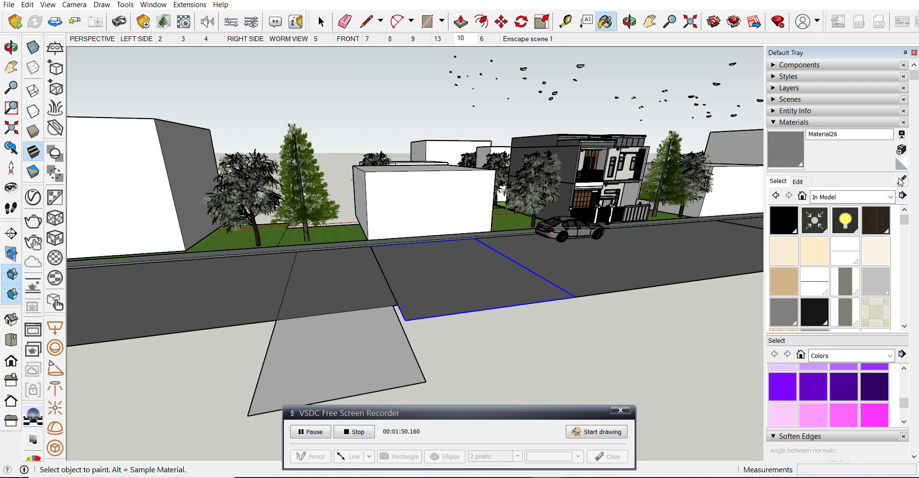
pyautogui.press('alt')
pyautogui.click(898, 180)
pyautogui.click(510, 272)
pyautogui.click(340, 329)
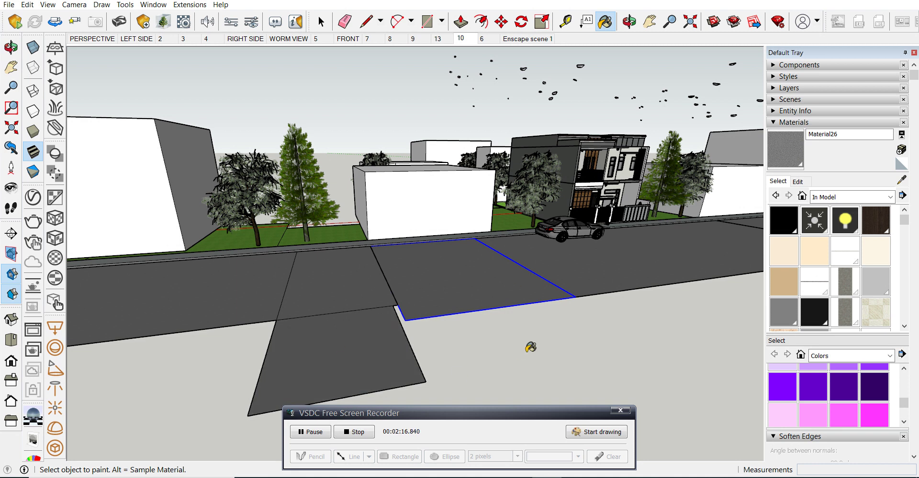
pyautogui.press('space')
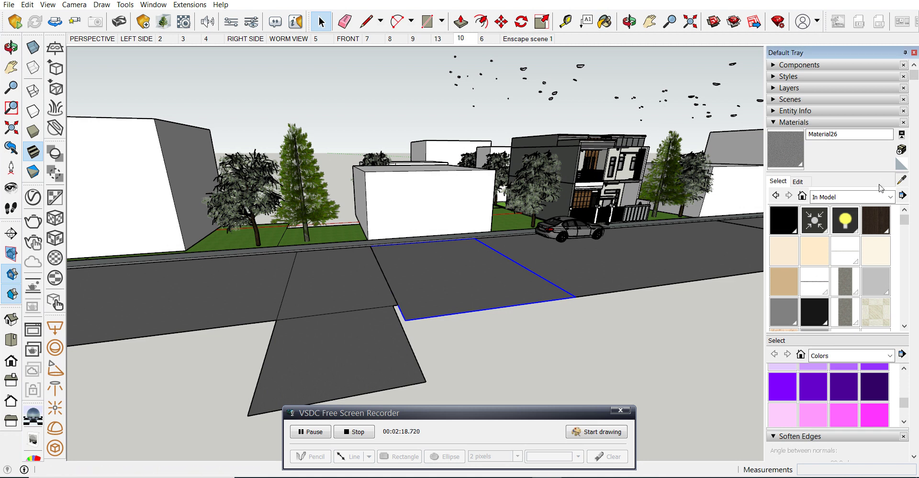
pyautogui.click(901, 164)
pyautogui.click(326, 361)
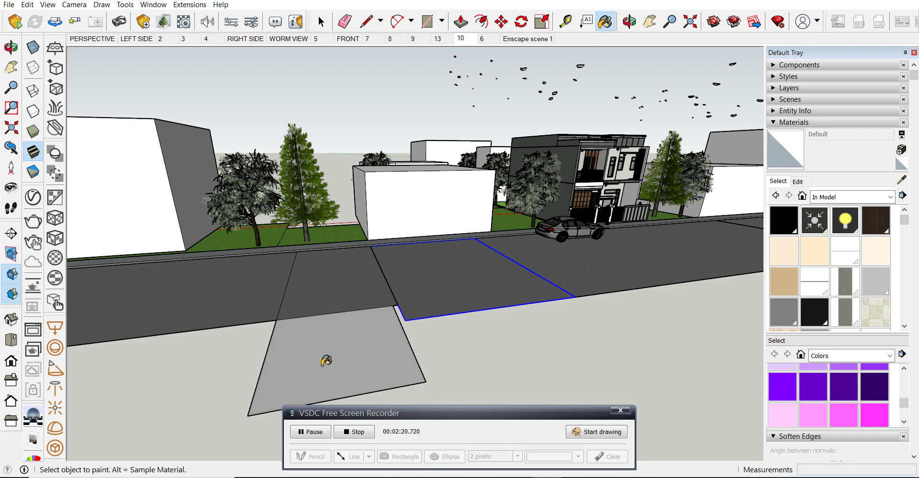
# Paint the rectangle beside the road with the Grass Dark Green material sampled from the lawn, and clear the selection
pyautogui.scroll(-3, 437, 301)
pyautogui.moveTo(440, 297); pyautogui.dragTo(365, 319, button='middle')
pyautogui.scroll(3, 362, 252)
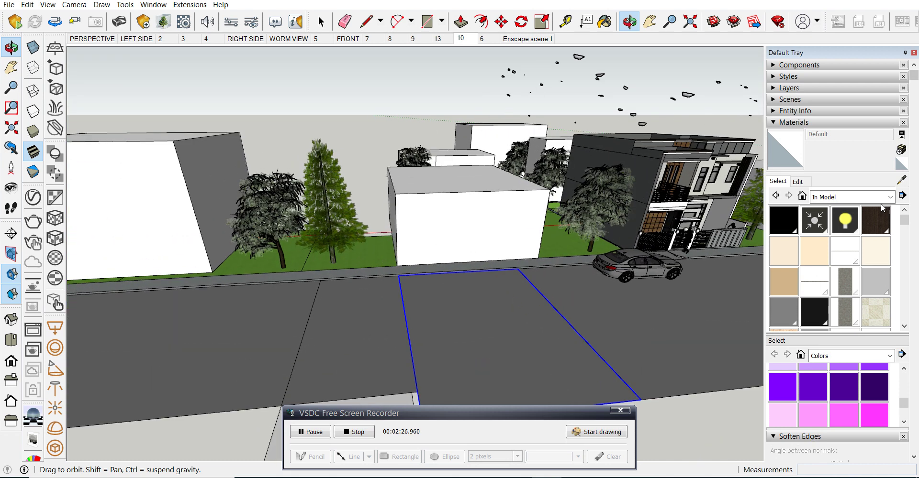
pyautogui.scroll(-1, 891, 217)
pyautogui.click(901, 175)
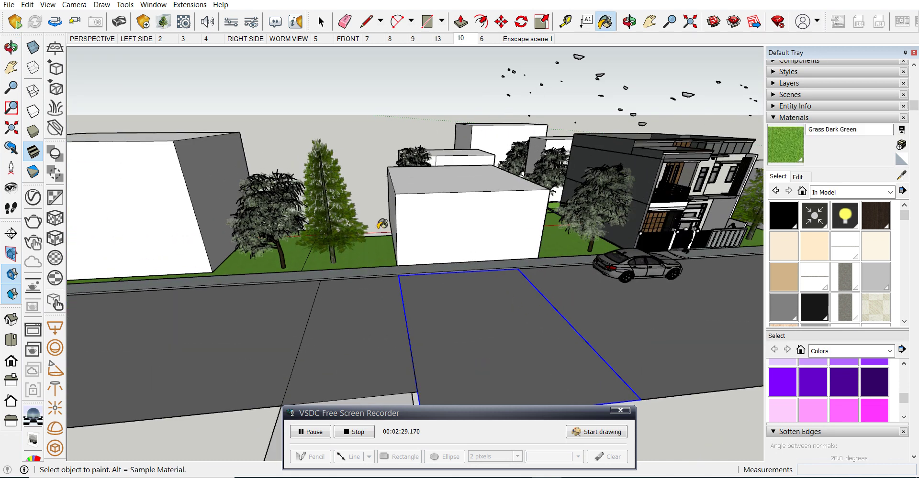
pyautogui.click(370, 247)
pyautogui.scroll(-5, 378, 244)
pyautogui.scroll(-3, 397, 239)
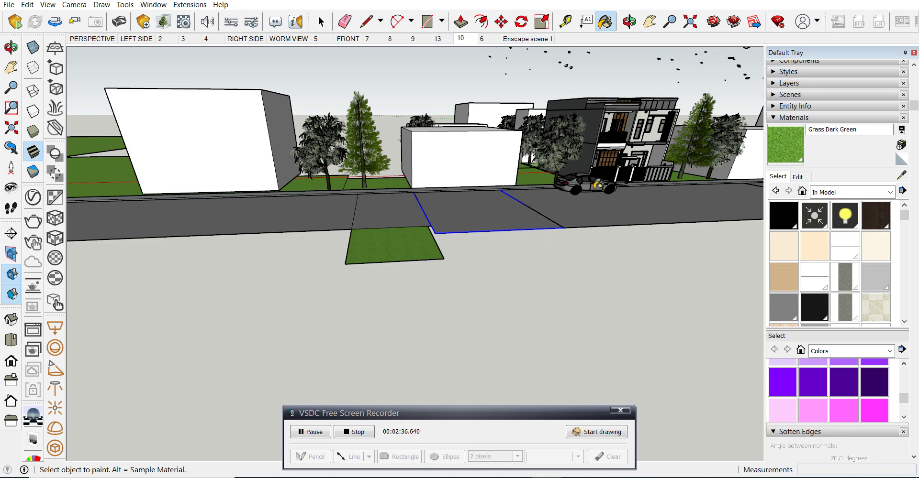
pyautogui.press('space')
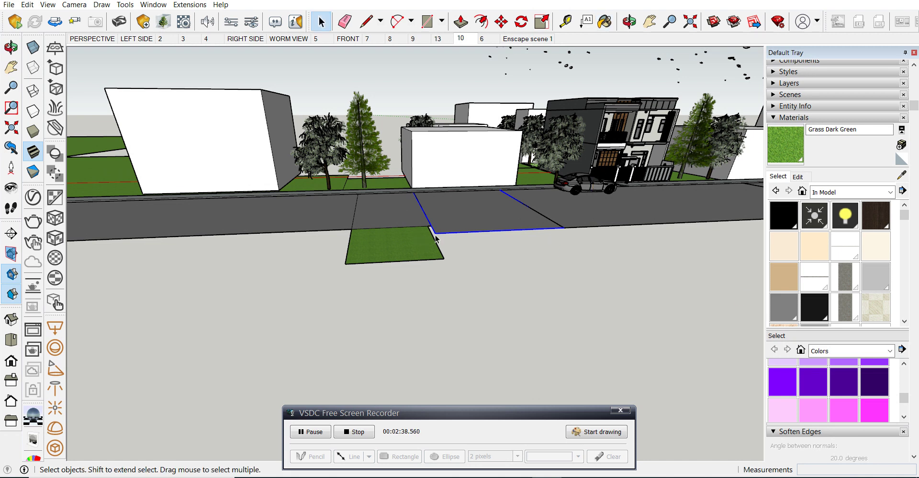
pyautogui.click(459, 254)
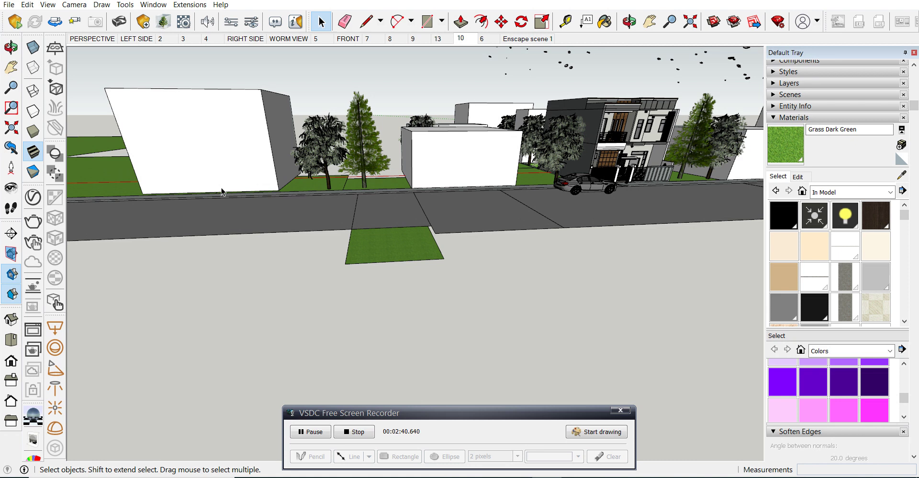